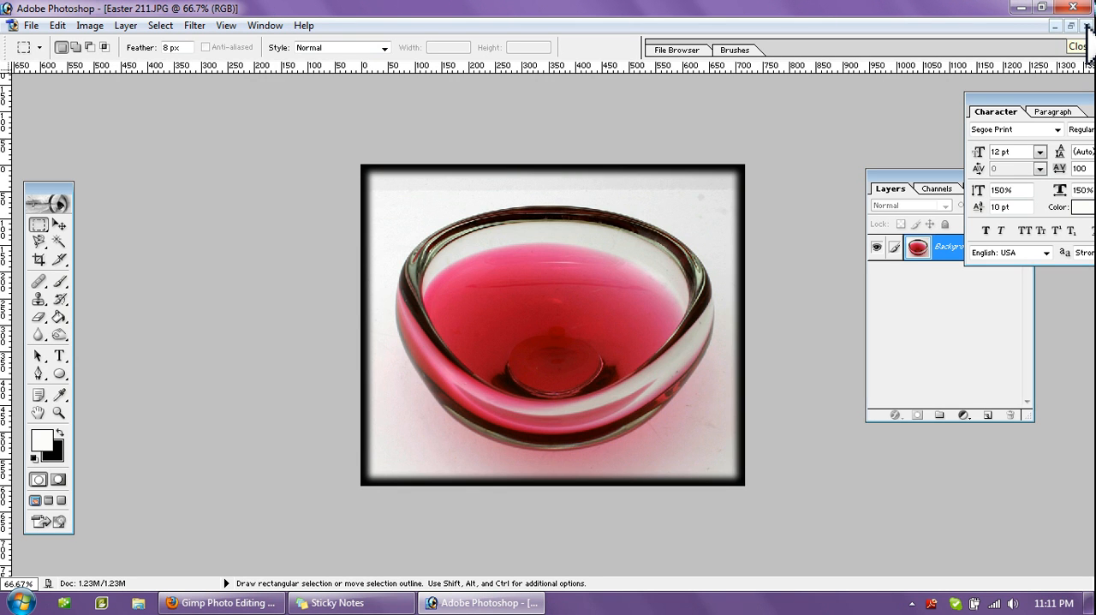
# - Close the four finished sample photos Easter 211, Easter 180, Easter 071 and Easter 060
pyautogui.click(1087, 26)
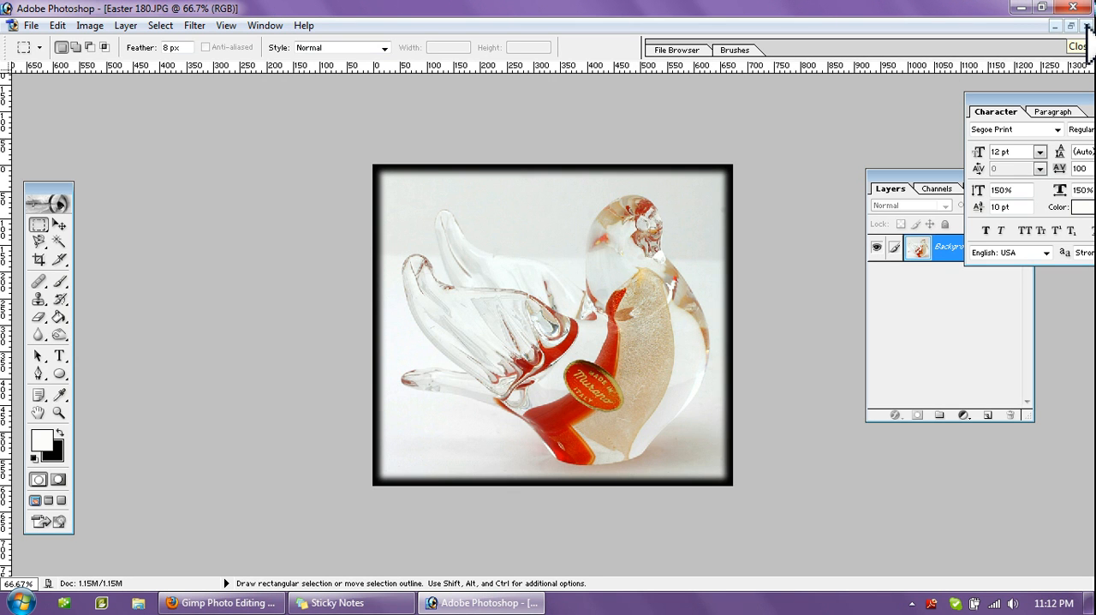
pyautogui.click(1086, 26)
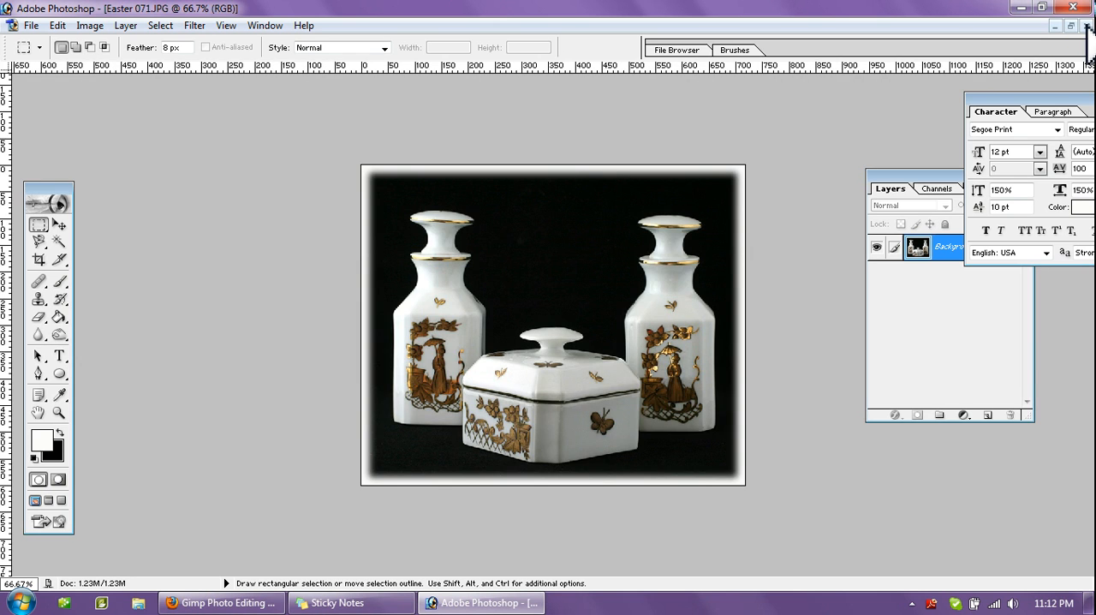
pyautogui.click(1087, 27)
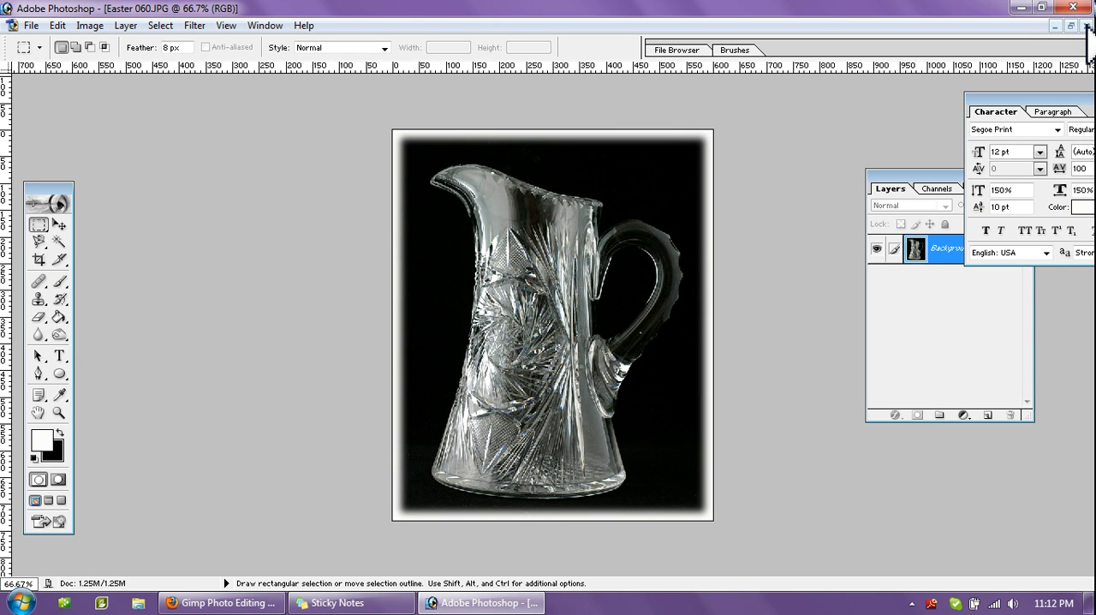
pyautogui.click(1086, 27)
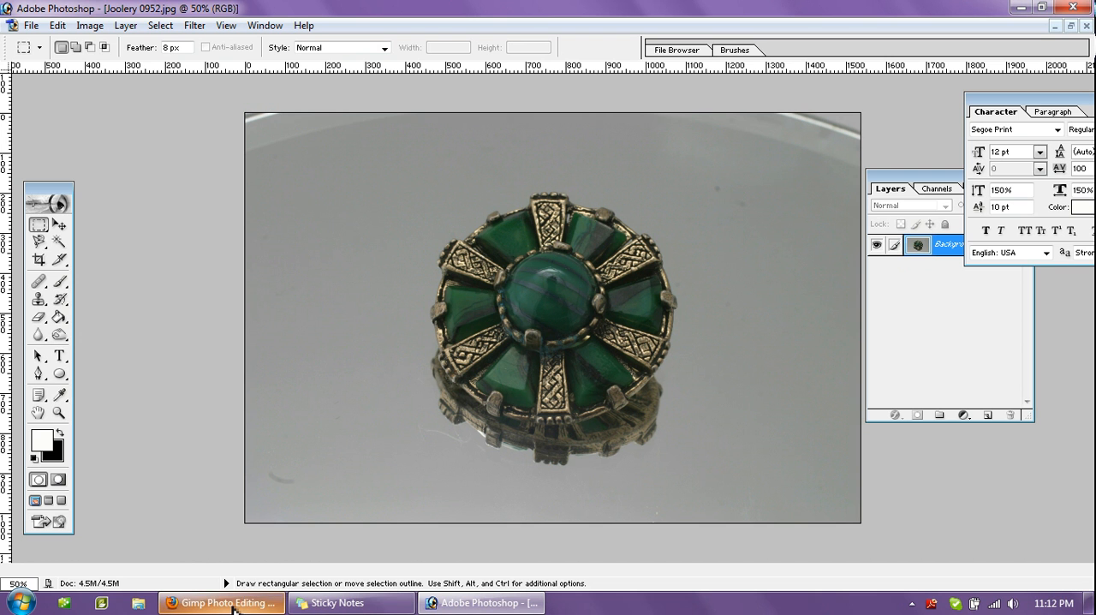
# - Look at the Gimp download page in Firefox, and return to the brooch photo in Photoshop
pyautogui.moveTo(236, 606)
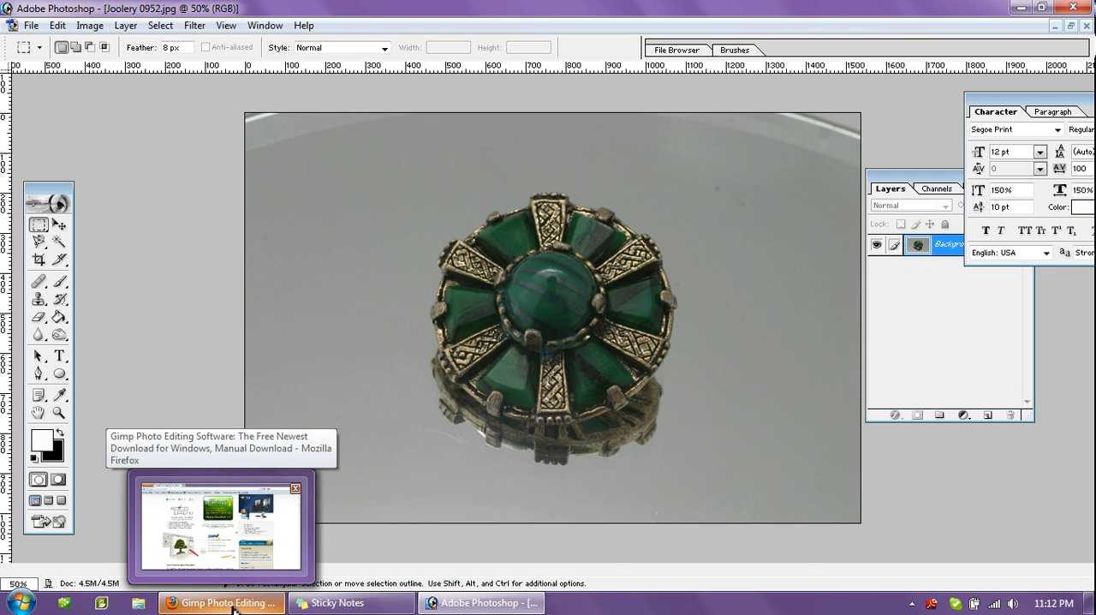
pyautogui.click(234, 604)
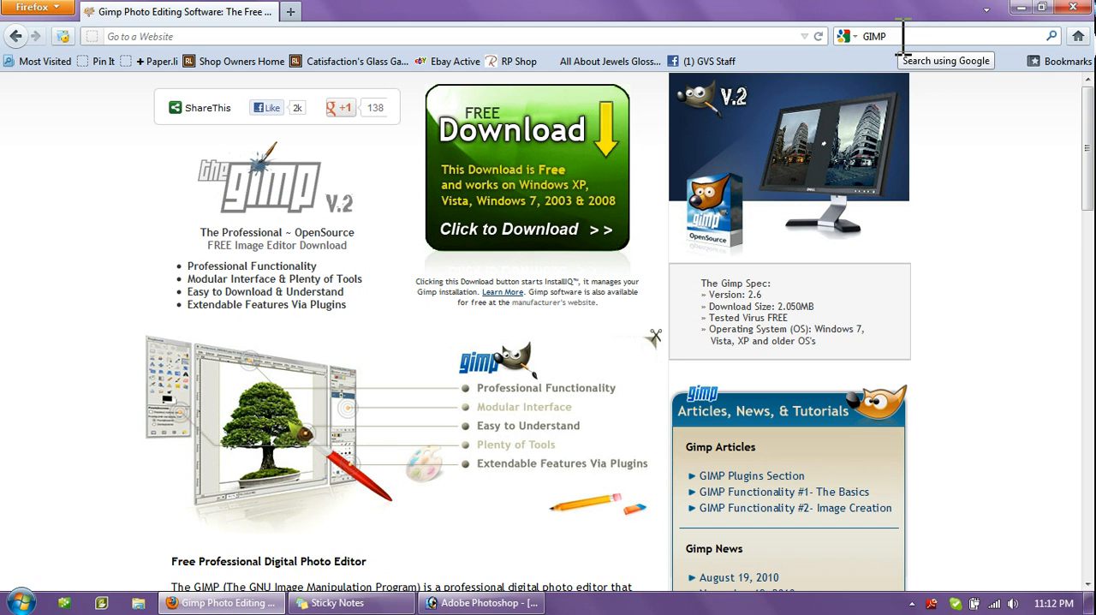
pyautogui.click(485, 604)
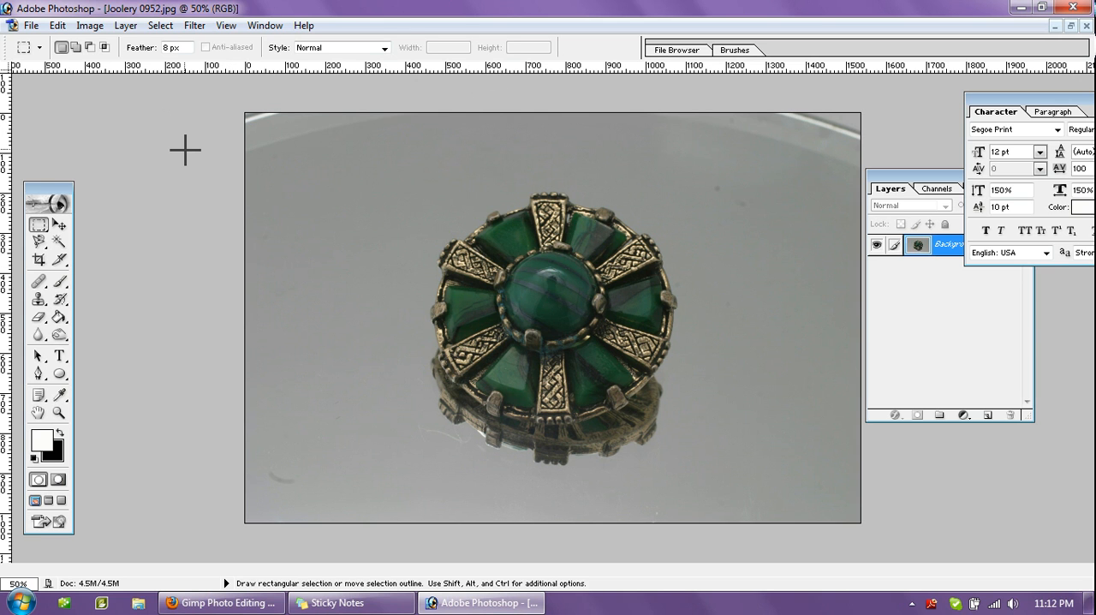
# - Adjust the brooch photo's Levels to a black input of 14 and a white input of 180
pyautogui.click(96, 26)
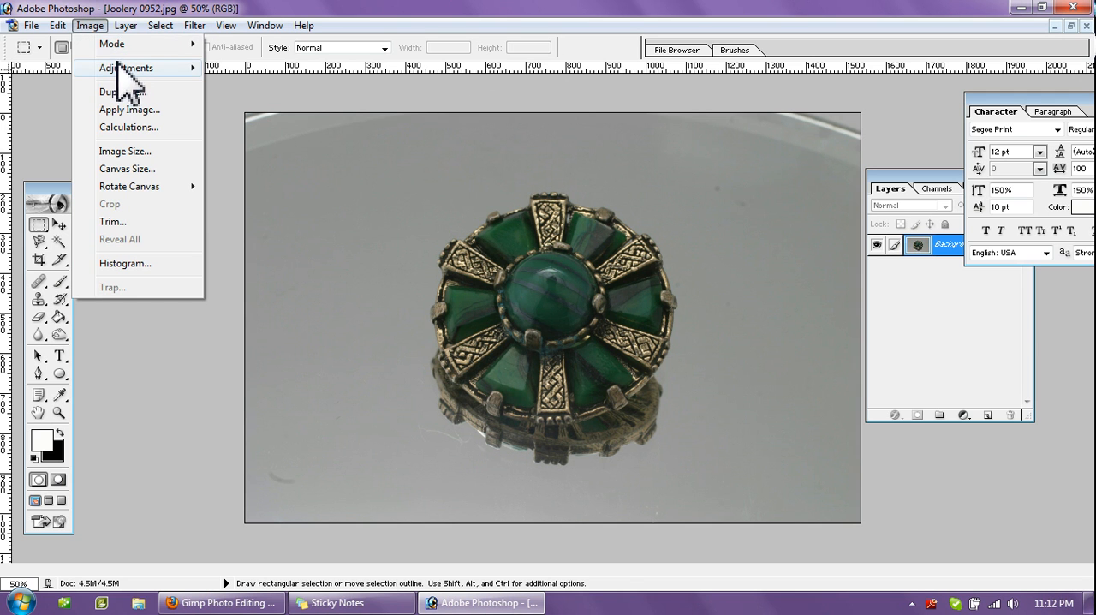
pyautogui.moveTo(125, 68)
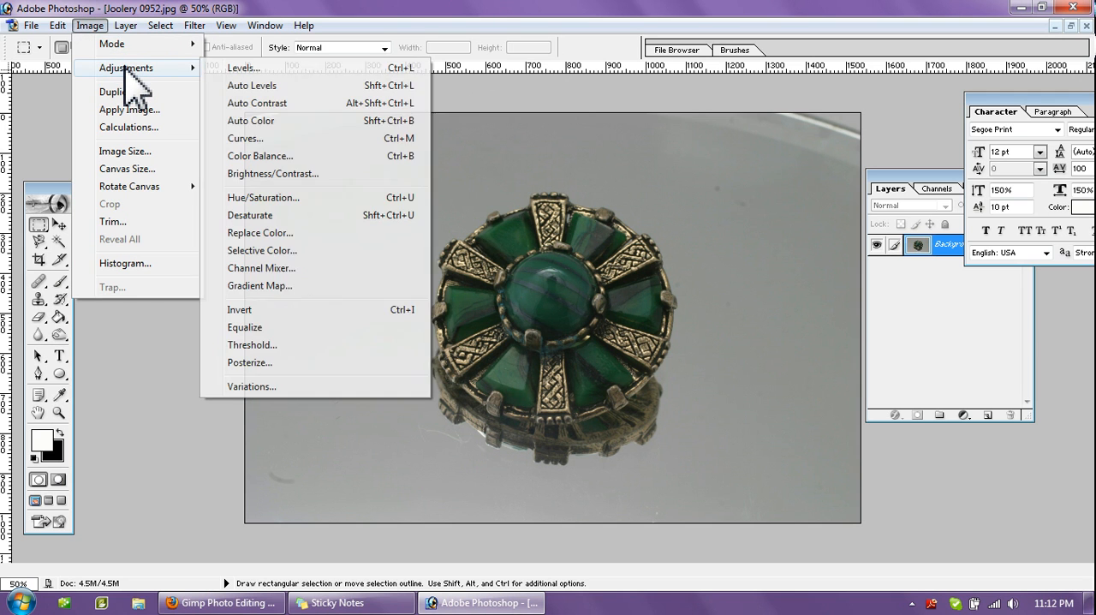
pyautogui.click(241, 68)
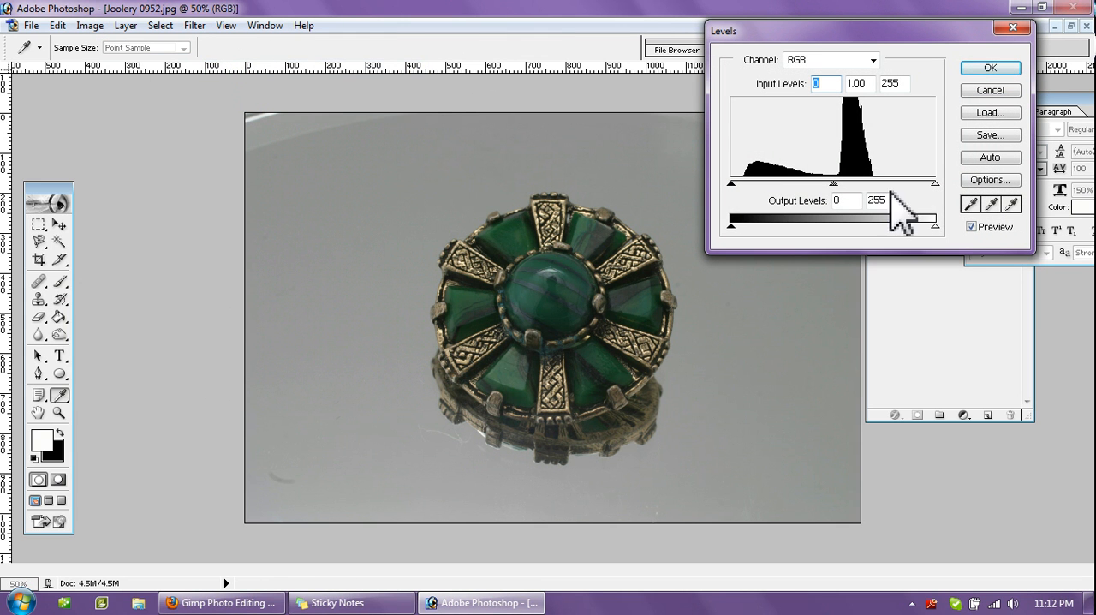
pyautogui.moveTo(935, 183); pyautogui.dragTo(875, 187)
pyautogui.moveTo(733, 184); pyautogui.dragTo(742, 183)
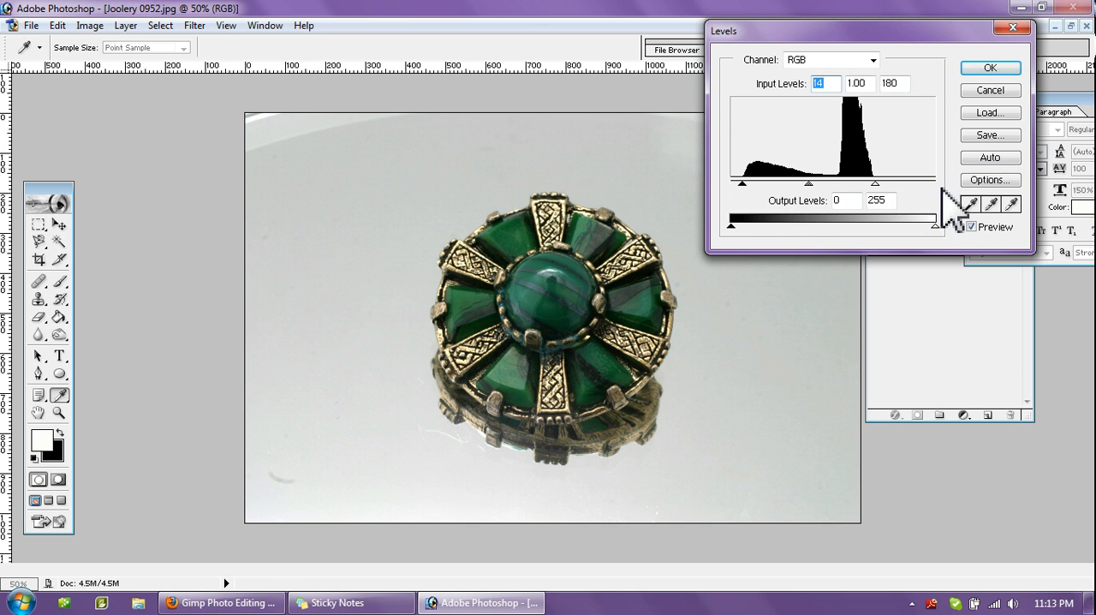
pyautogui.click(984, 68)
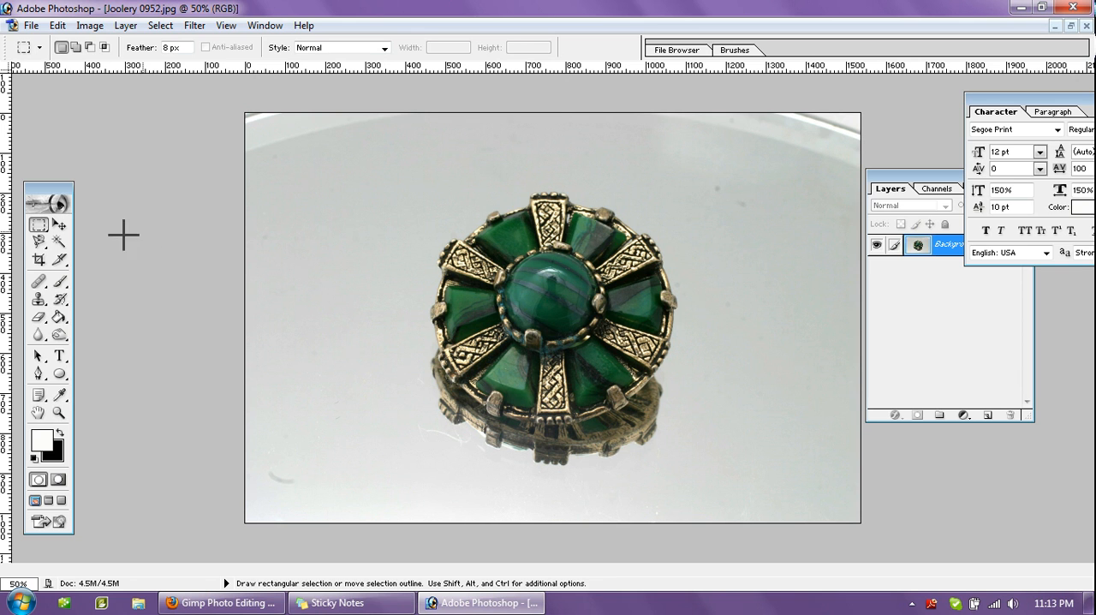
# - Select the brooch and its reflection with the Rectangular Marquee at 8 px feather, and crop the image to that selection
pyautogui.click(42, 226)
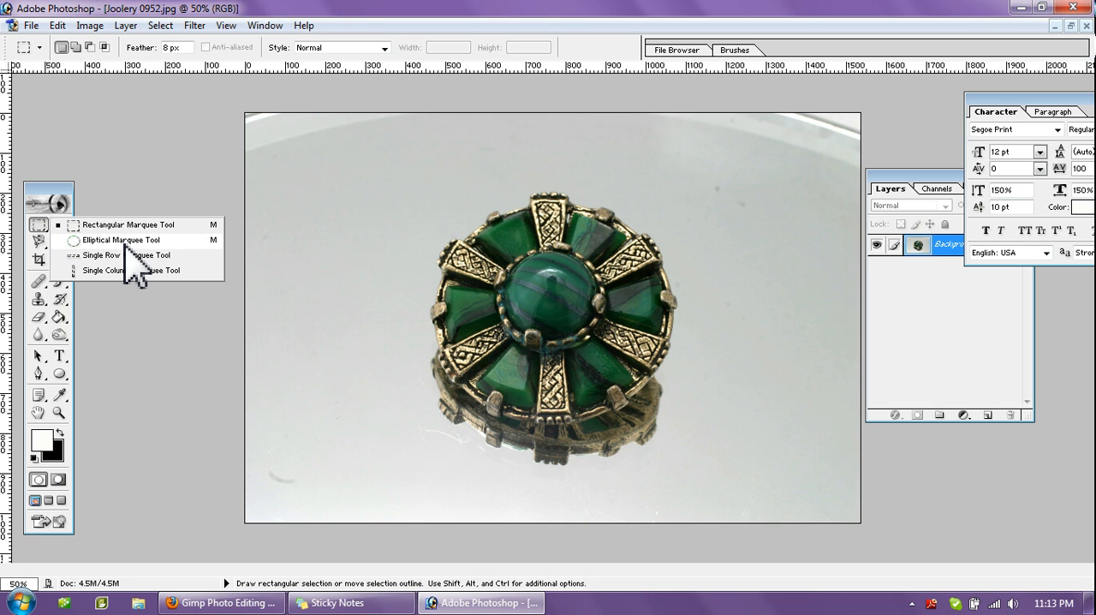
pyautogui.click(40, 227)
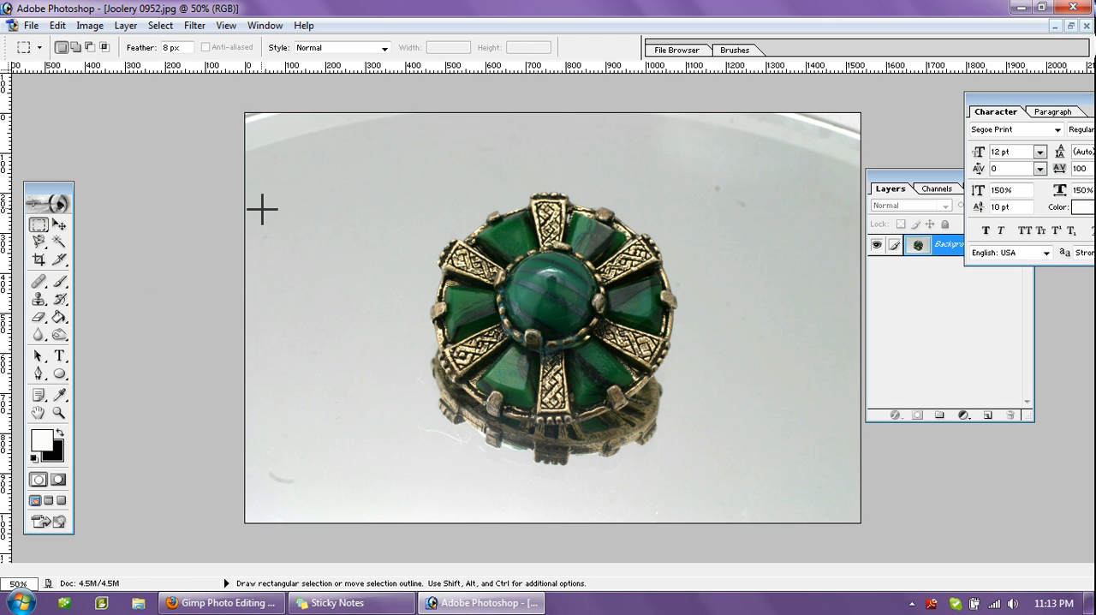
pyautogui.moveTo(402, 169); pyautogui.dragTo(697, 474)
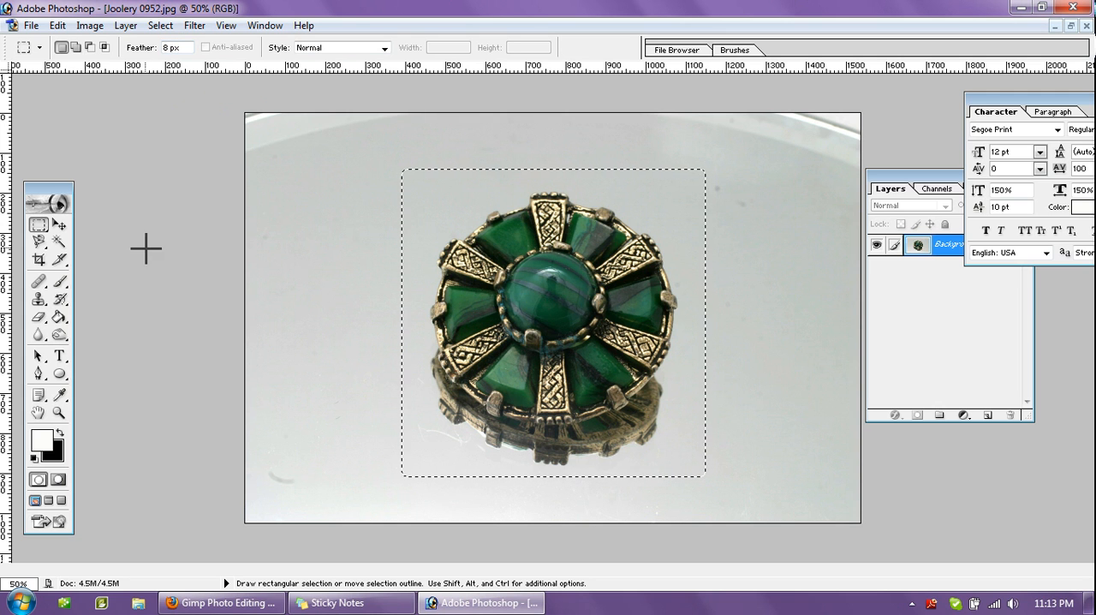
pyautogui.click(93, 30)
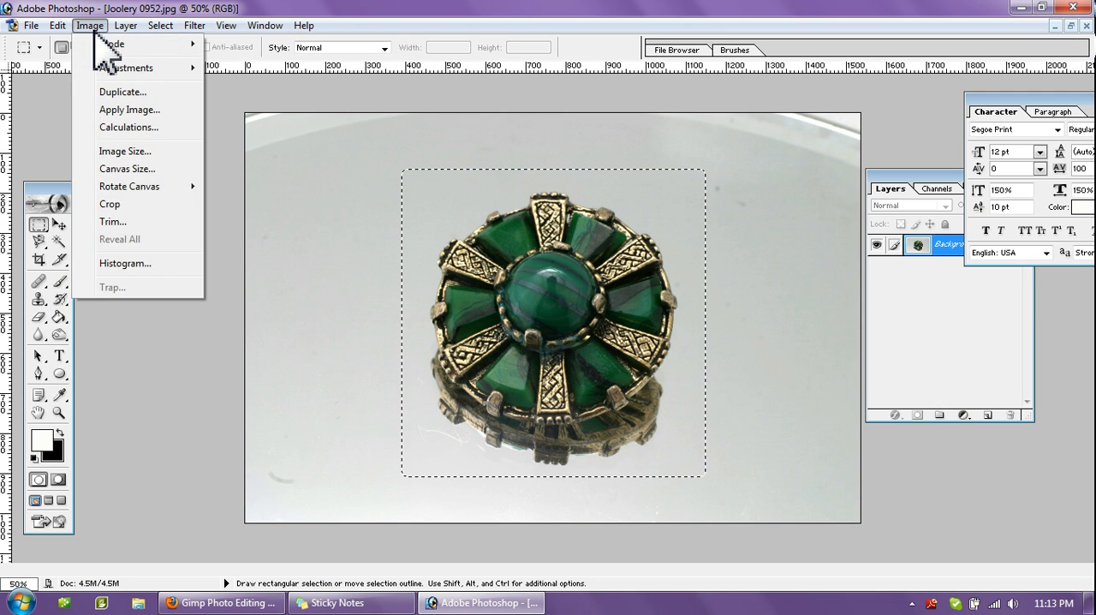
pyautogui.click(132, 204)
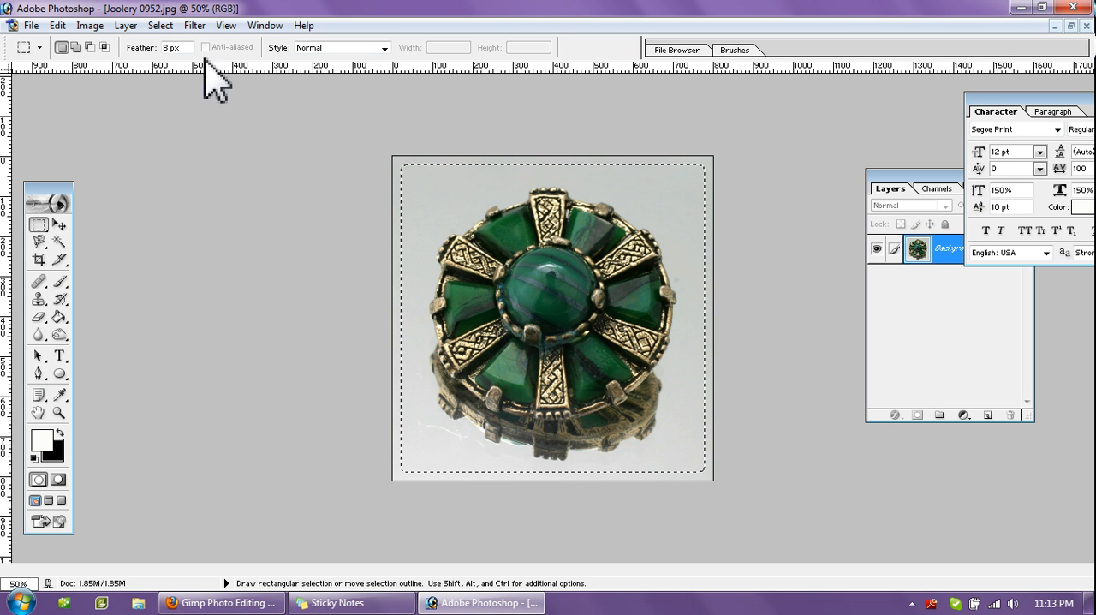
# - Invert the selection and cut the outer strip against the black background color to frame the brooch with a soft black border
pyautogui.click(163, 26)
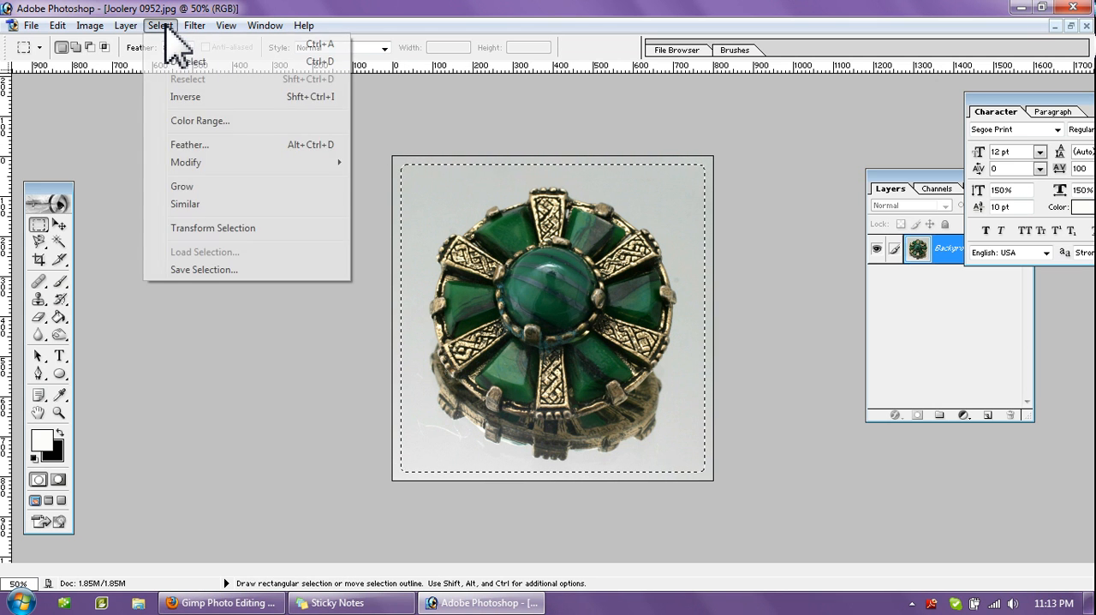
pyautogui.click(196, 97)
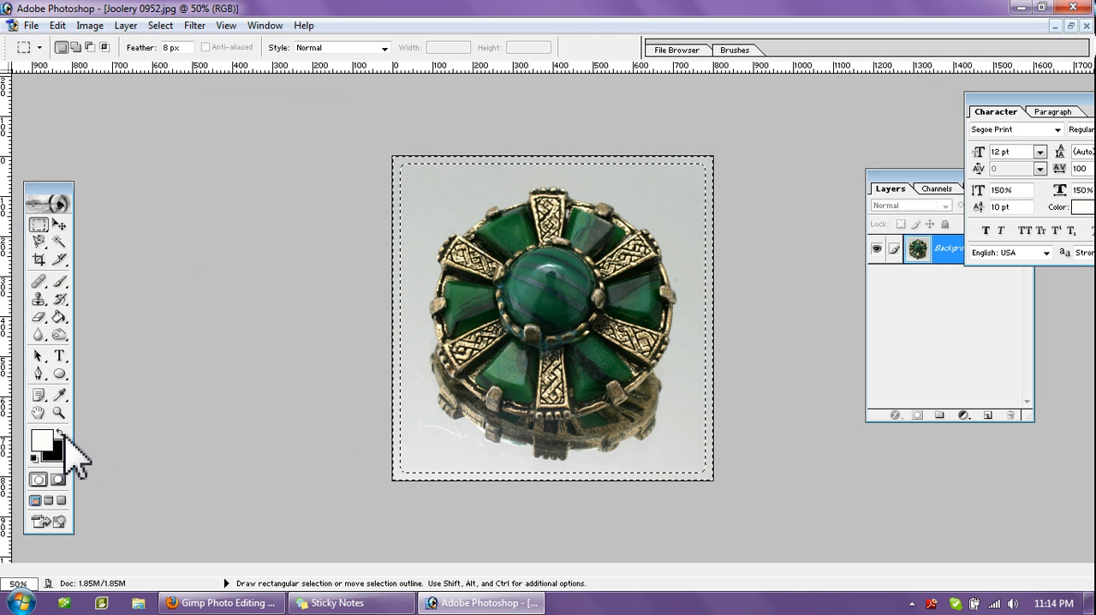
pyautogui.click(62, 434)
pyautogui.click(64, 433)
pyautogui.click(63, 434)
pyautogui.click(63, 434)
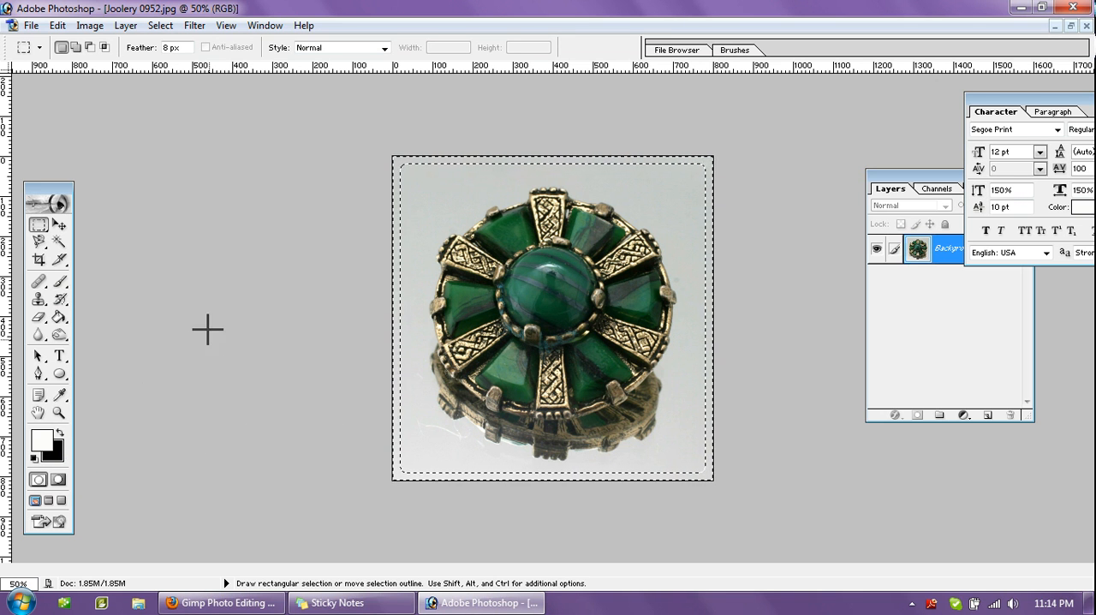
pyautogui.click(57, 25)
pyautogui.click(85, 127)
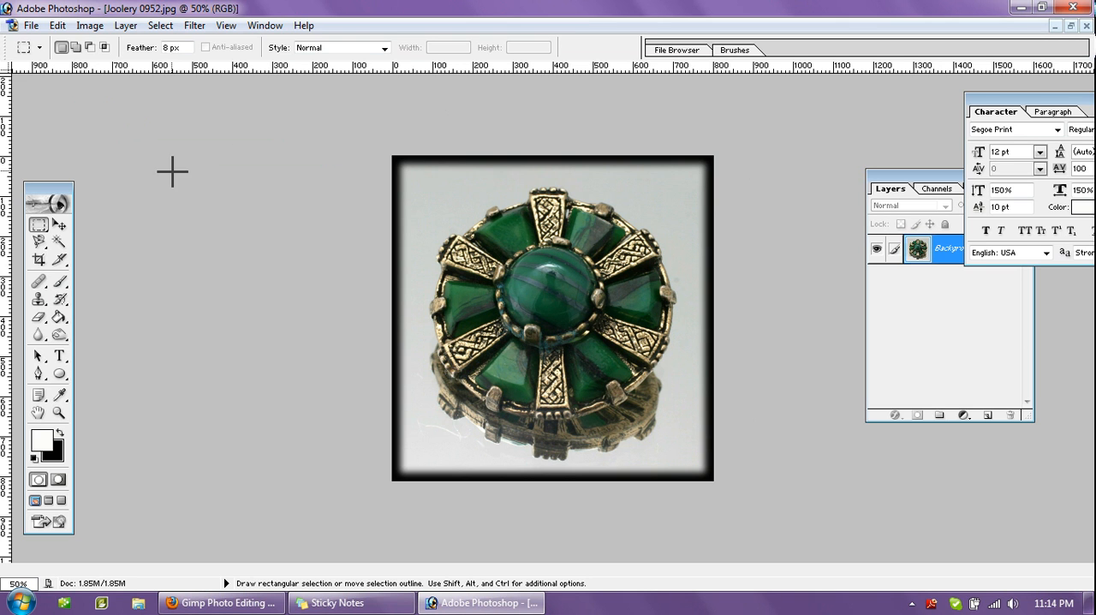
# - Sharpen the photo with Unsharp Mask at amount 40%, radius 7.2 pixels and threshold 0
pyautogui.click(195, 26)
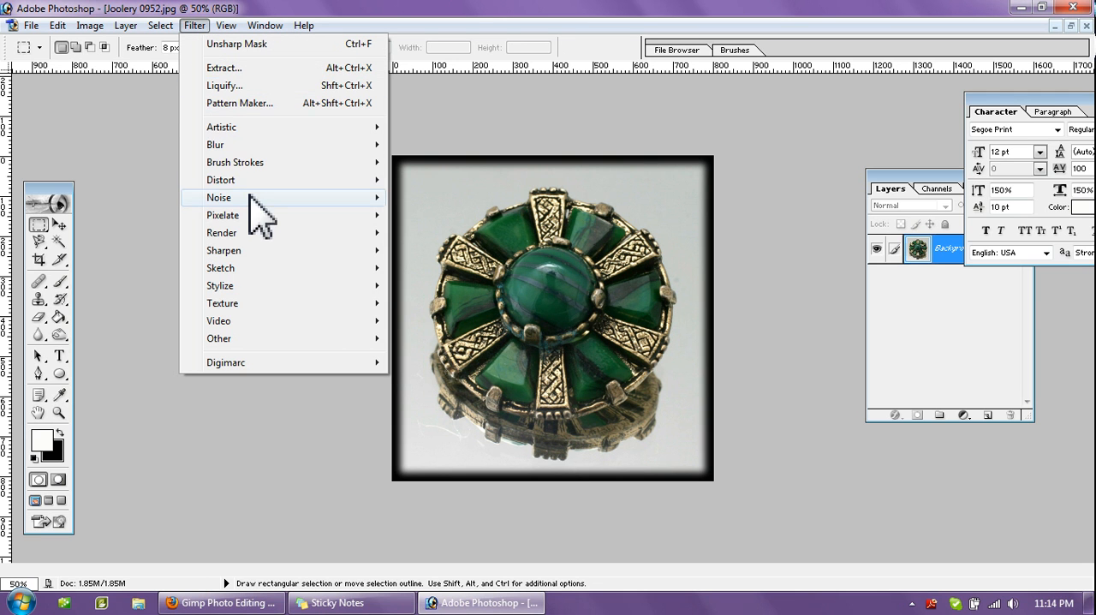
pyautogui.moveTo(276, 253)
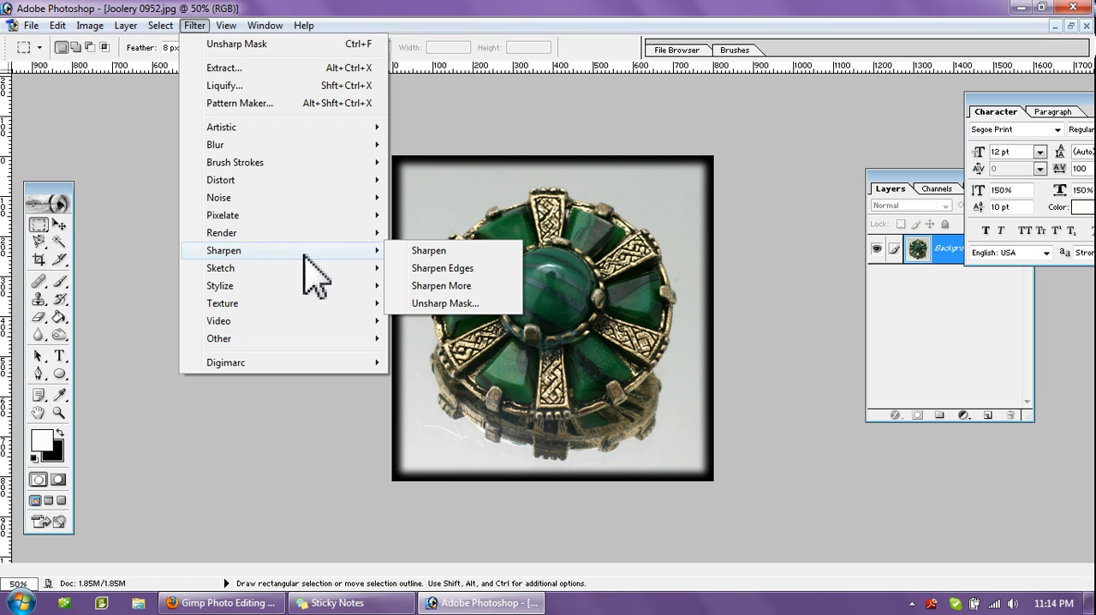
pyautogui.click(465, 307)
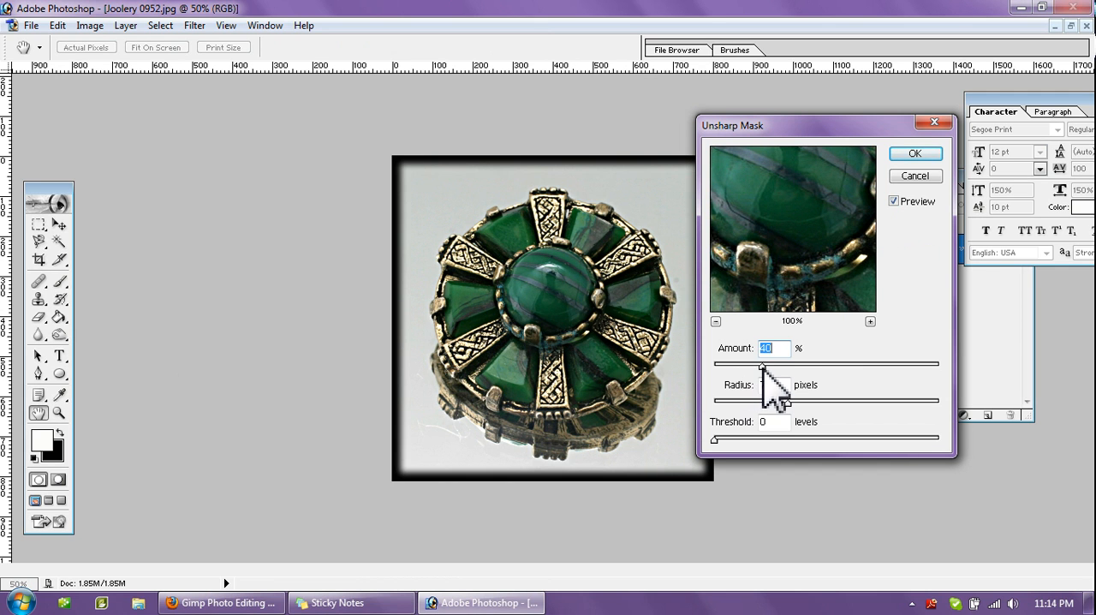
pyautogui.moveTo(763, 365)
pyautogui.mouseDown()
pyautogui.moveTo(727, 368)
pyautogui.moveTo(914, 367)
pyautogui.moveTo(763, 368)
pyautogui.moveTo(762, 380)
pyautogui.mouseUp()
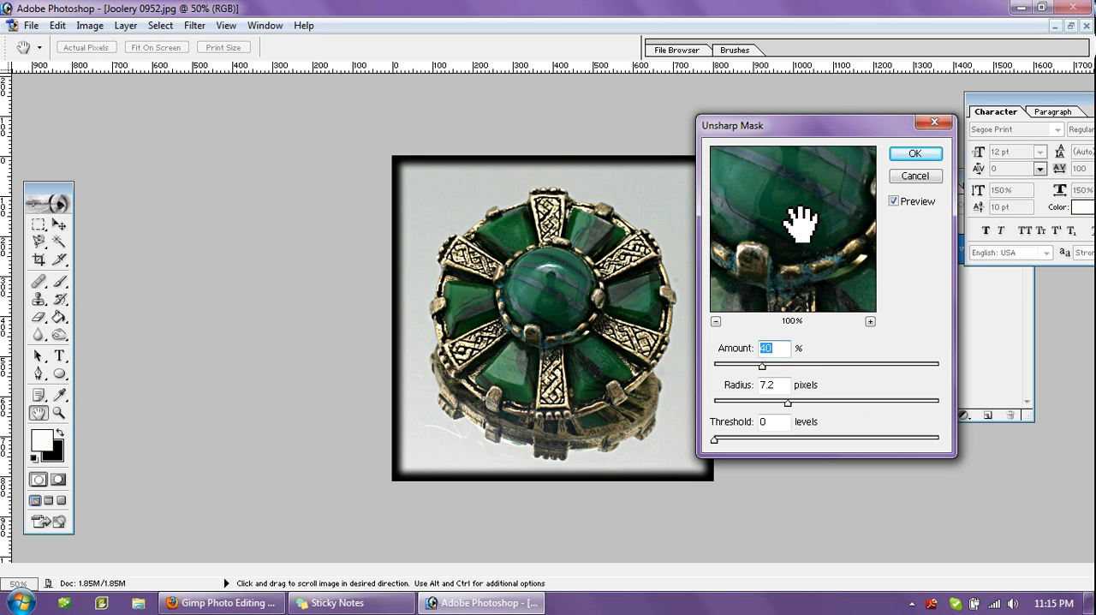
pyautogui.click(913, 154)
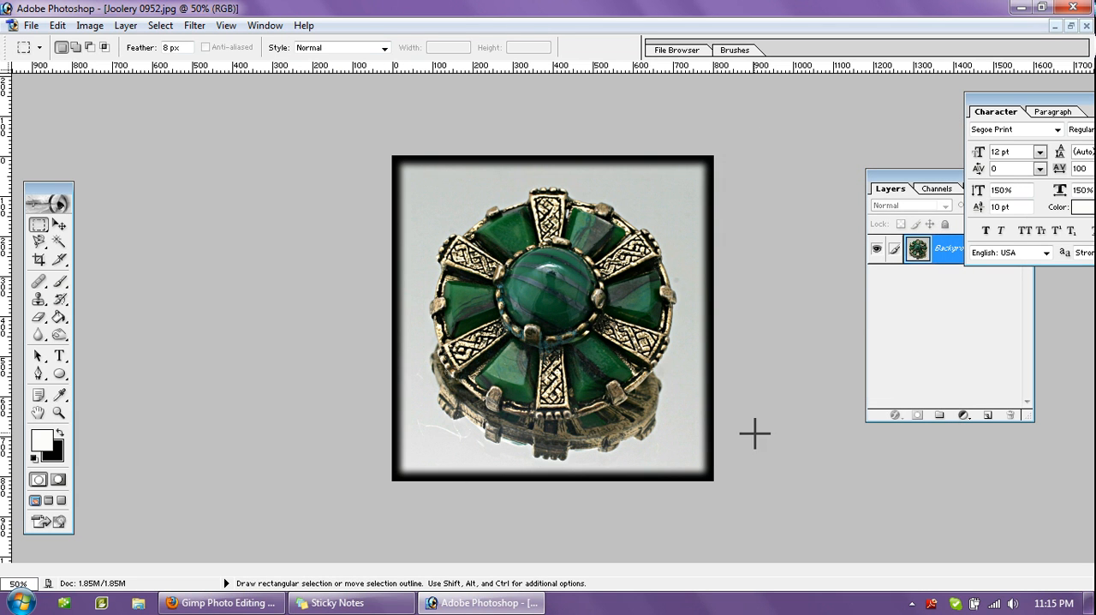
# - Restore the image windows and place the original Joolery 095.JPG beside the edited Joolery 0952.jpg to compare them
pyautogui.click(1070, 27)
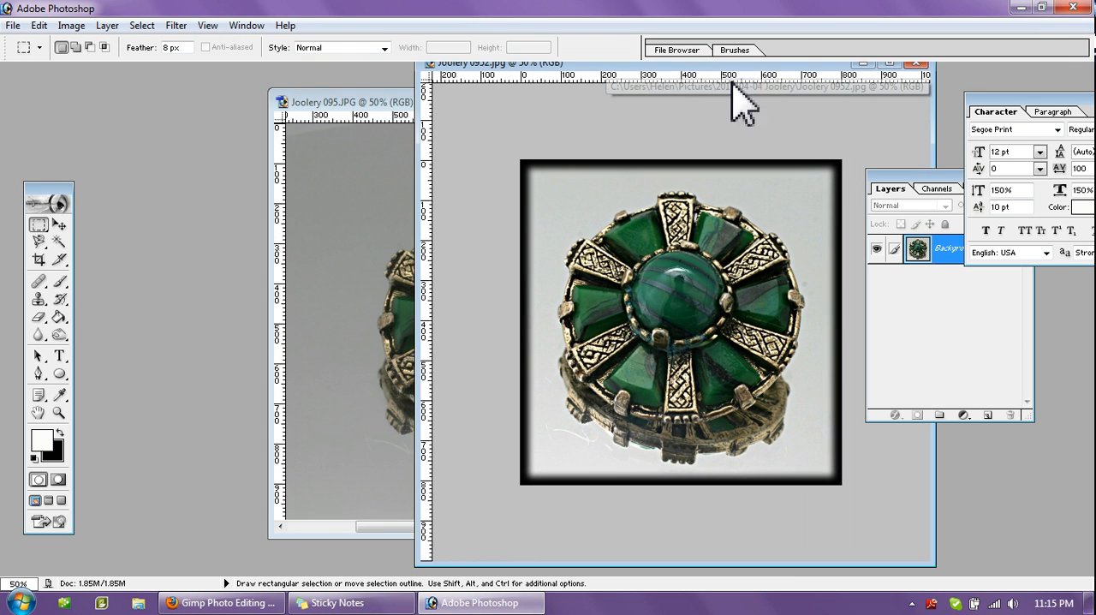
pyautogui.click(398, 102)
pyautogui.moveTo(406, 108); pyautogui.dragTo(215, 110)
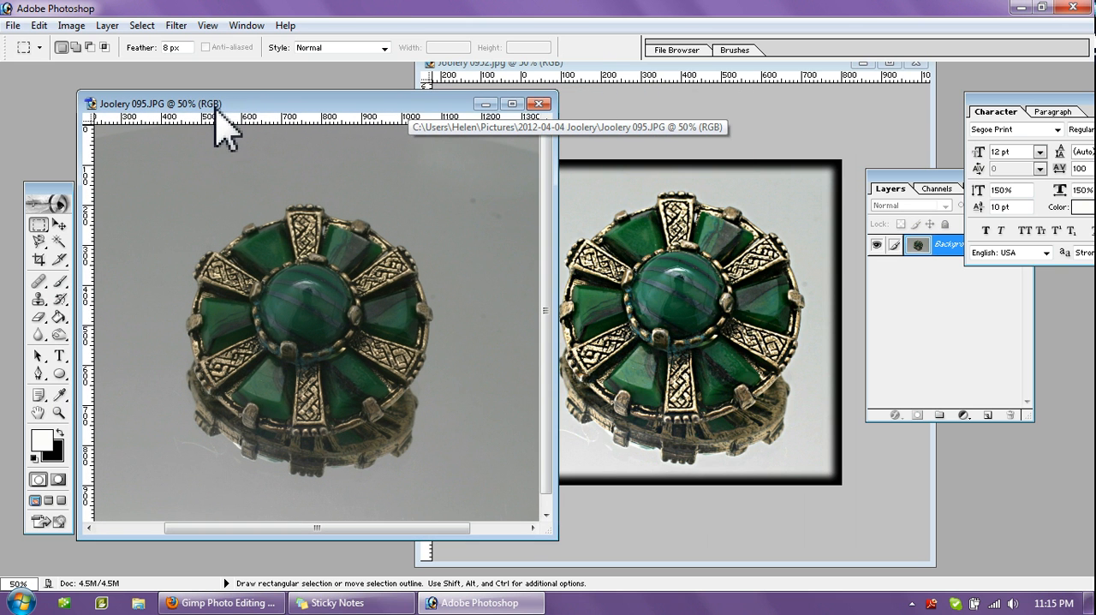
pyautogui.click(610, 73)
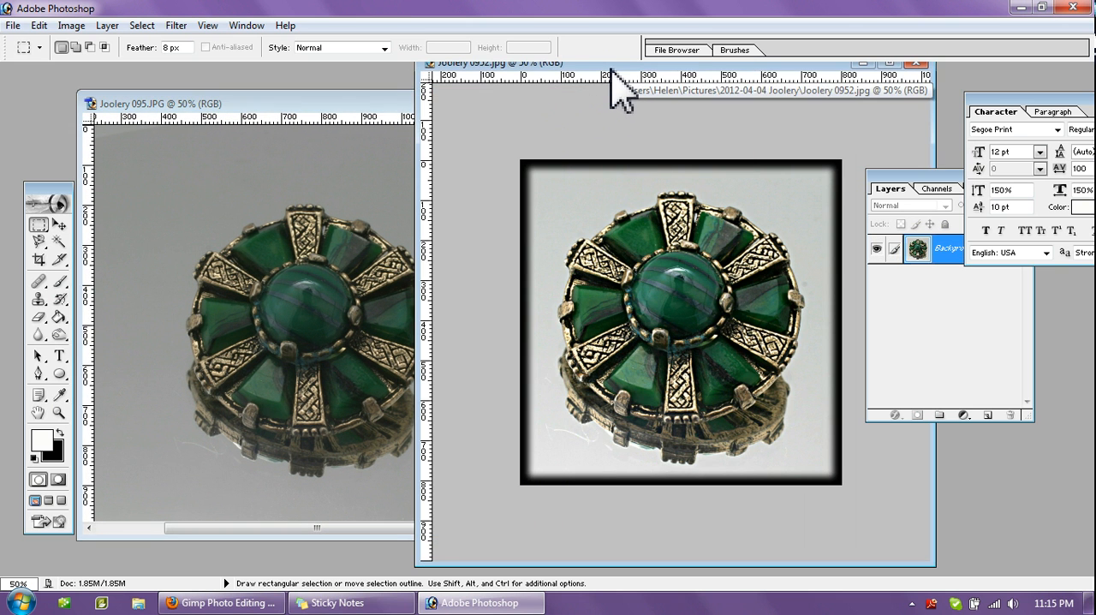
pyautogui.moveTo(610, 72); pyautogui.dragTo(633, 71)
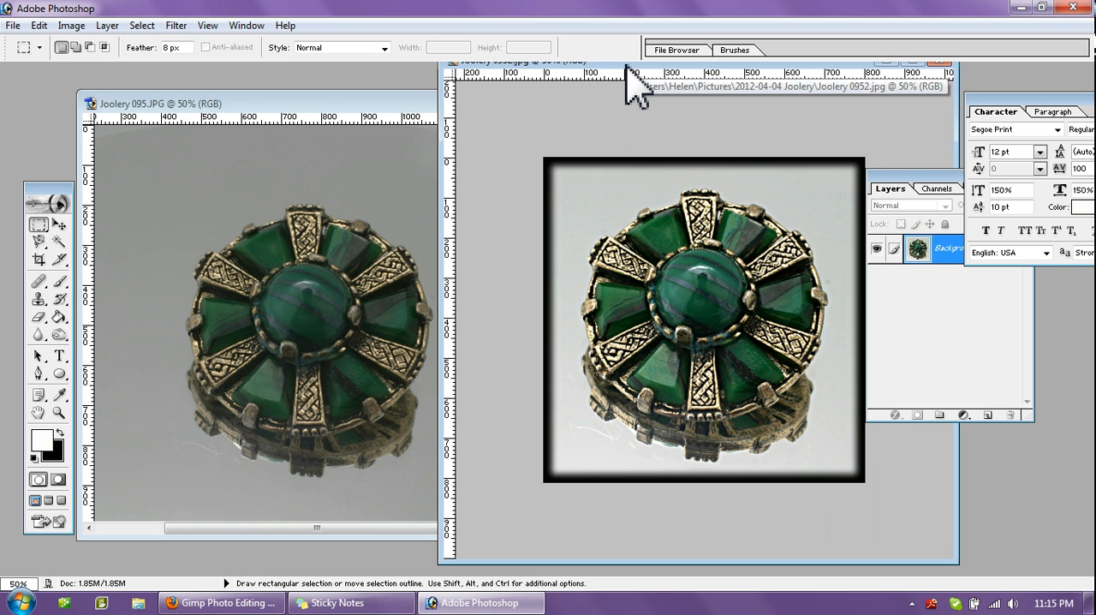